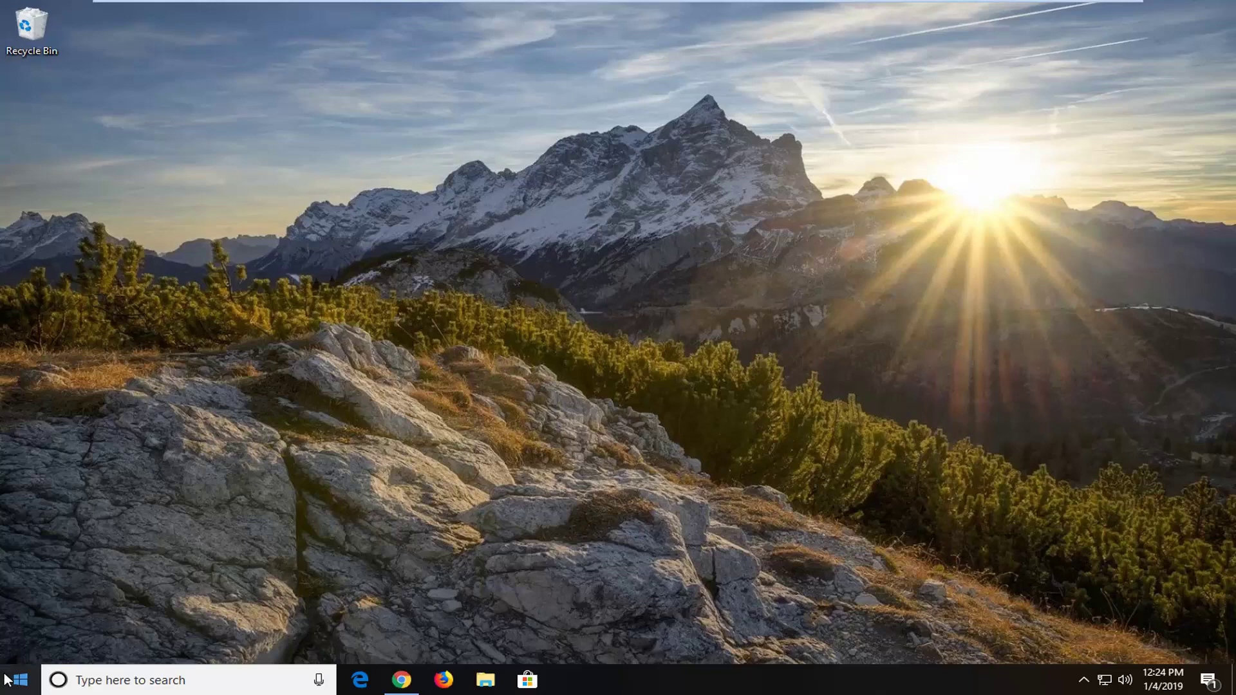
Bring up Start so the Services app can be searched for
key(super)
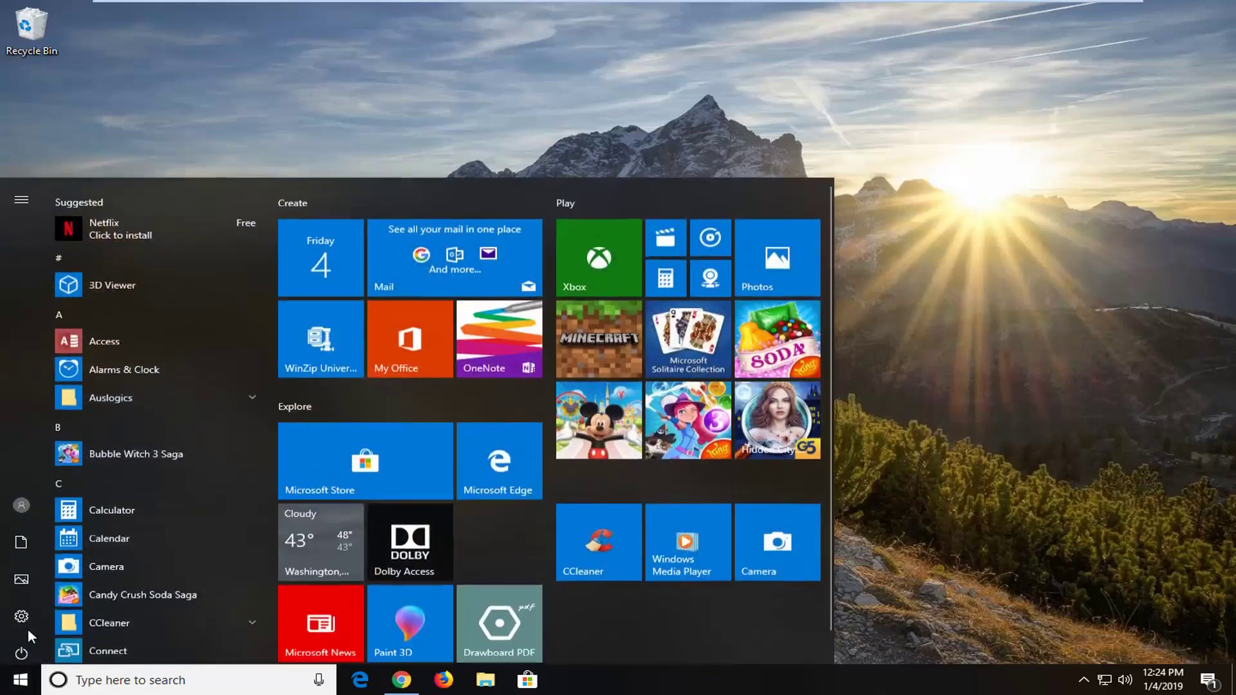
text(services)
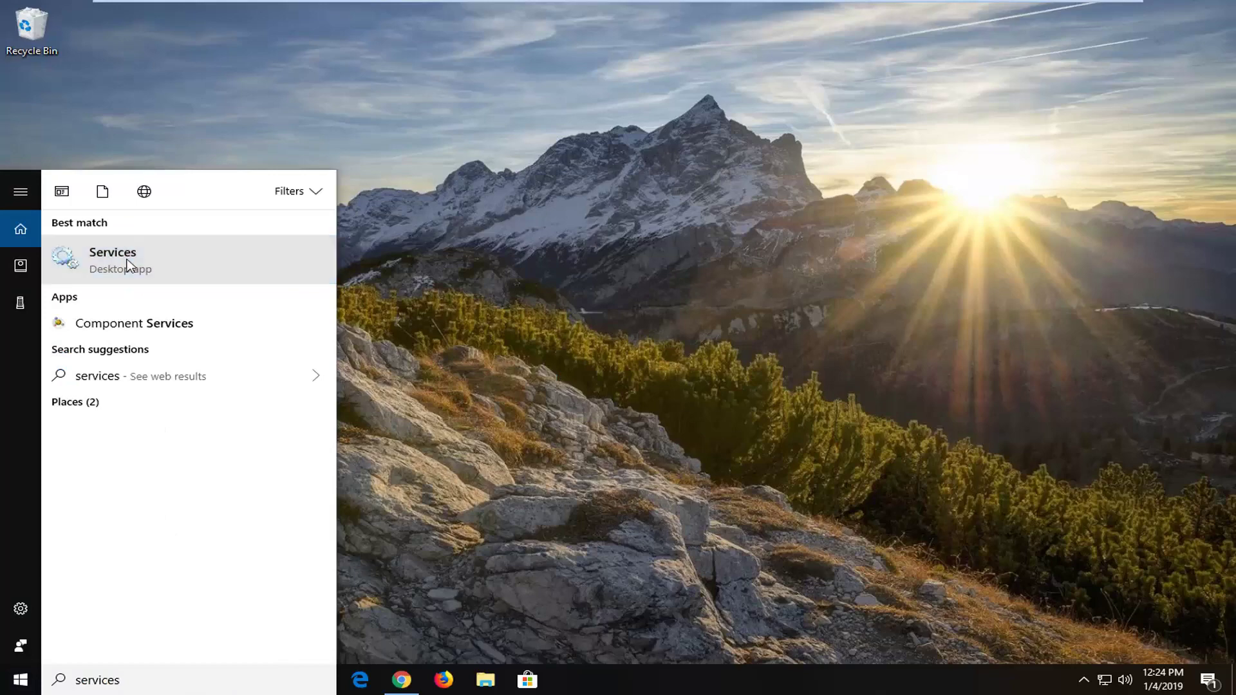
Launch Services from the best match and focus its list of local services
click(126, 259)
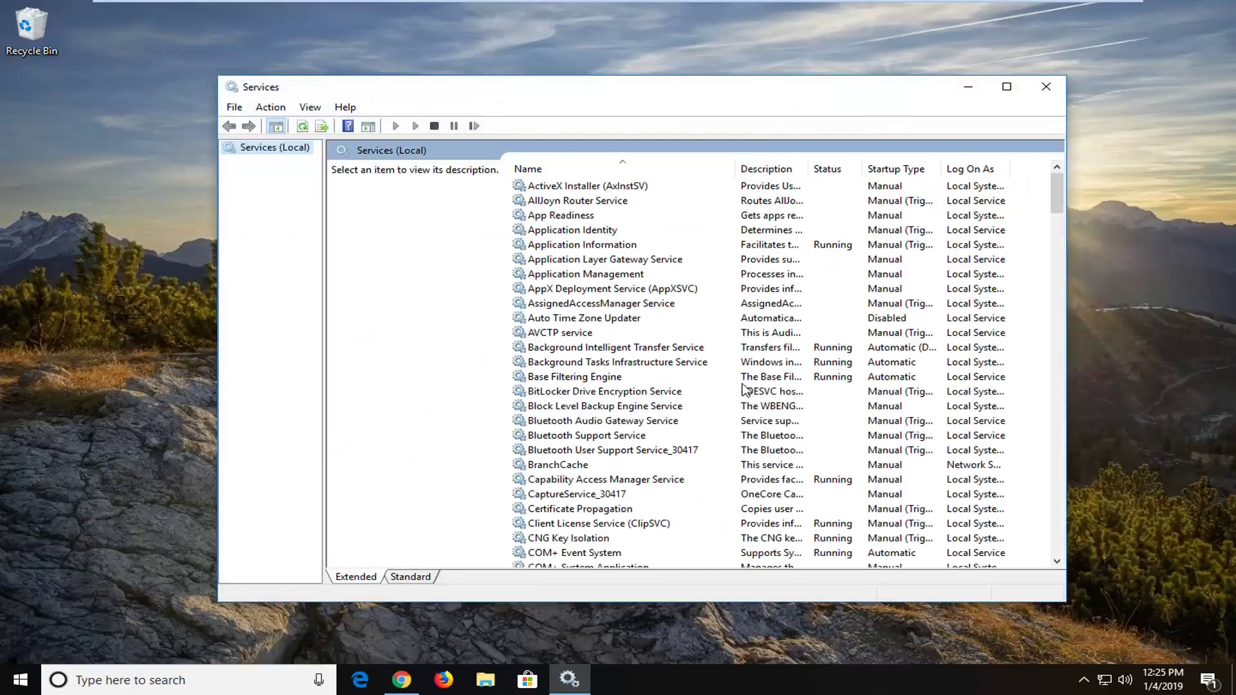
mouse_move(690, 437)
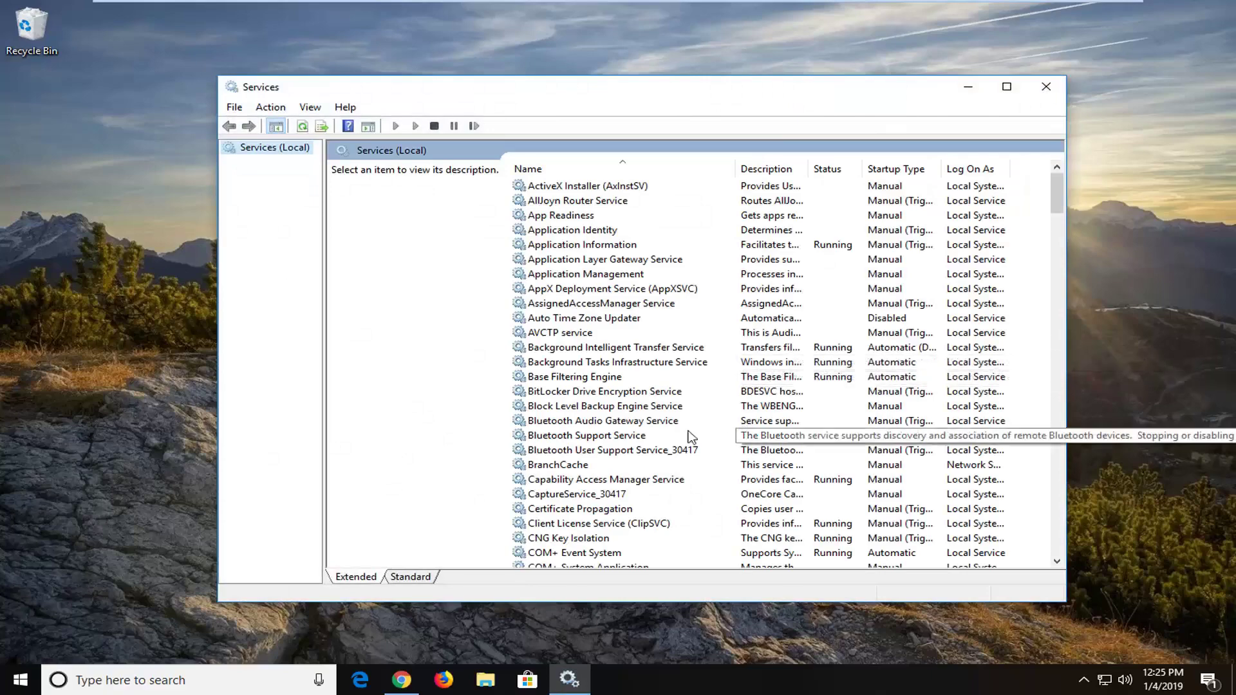
click(681, 421)
scroll(681, 421, down, 8)
scroll(681, 416, down, 10)
scroll(679, 411, down, 10)
scroll(678, 403, down, 10)
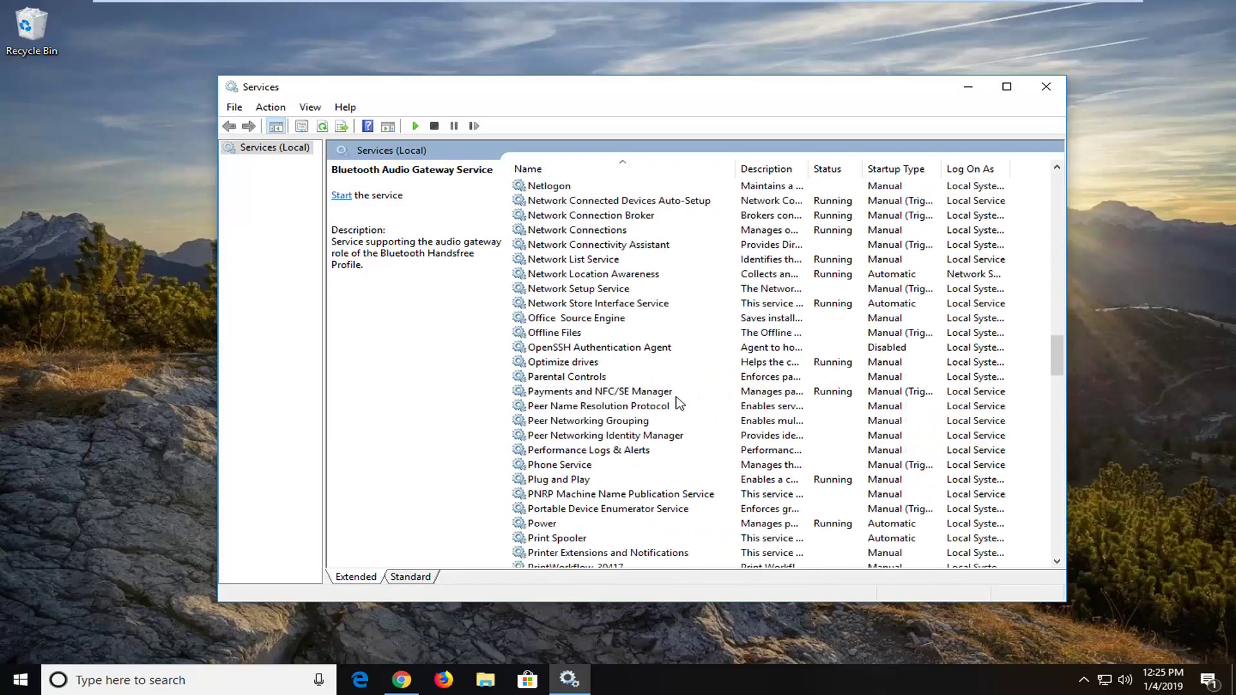
scroll(676, 403, down, 10)
scroll(676, 400, down, 10)
scroll(663, 414, down, 10)
scroll(661, 415, down, 6)
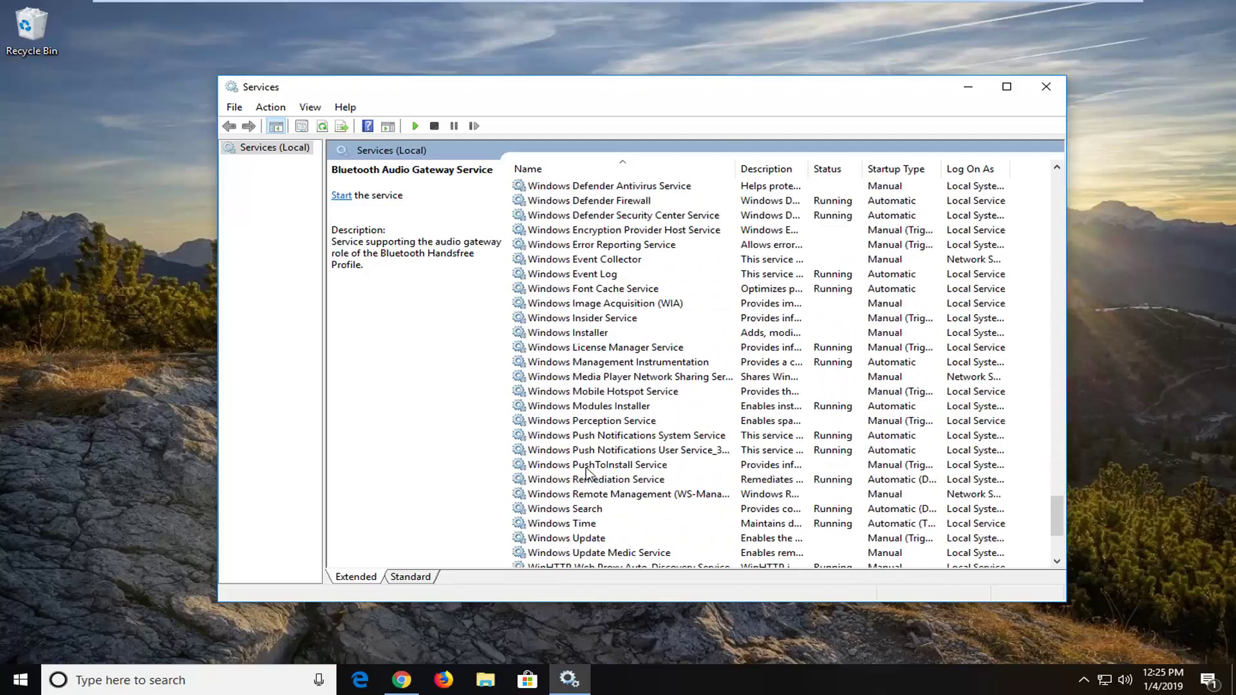
Stop the Windows Search service from its properties, then start it running again
double_click(564, 509)
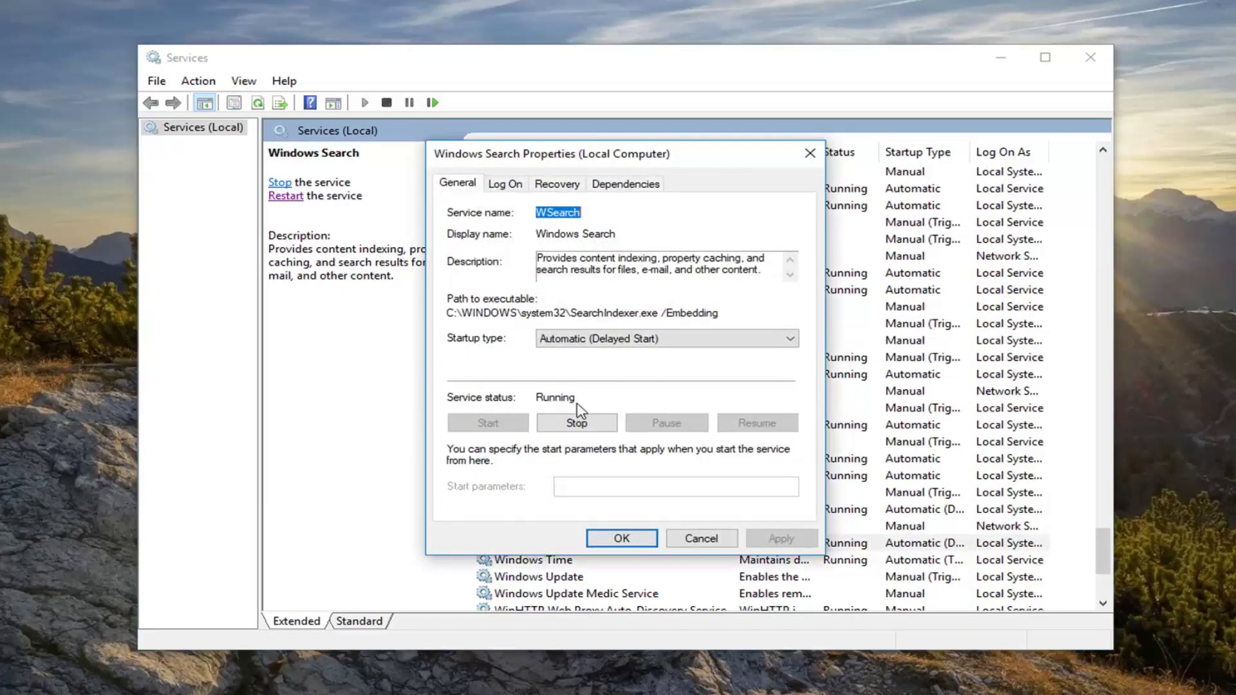
click(577, 421)
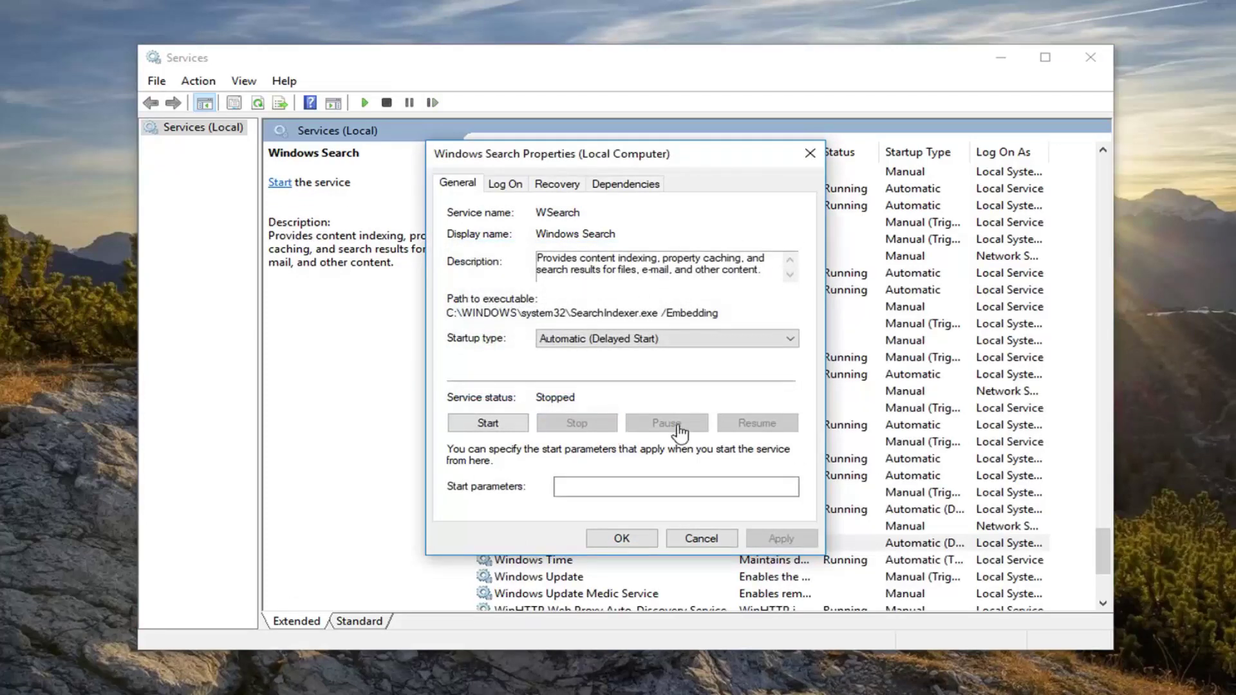
click(485, 424)
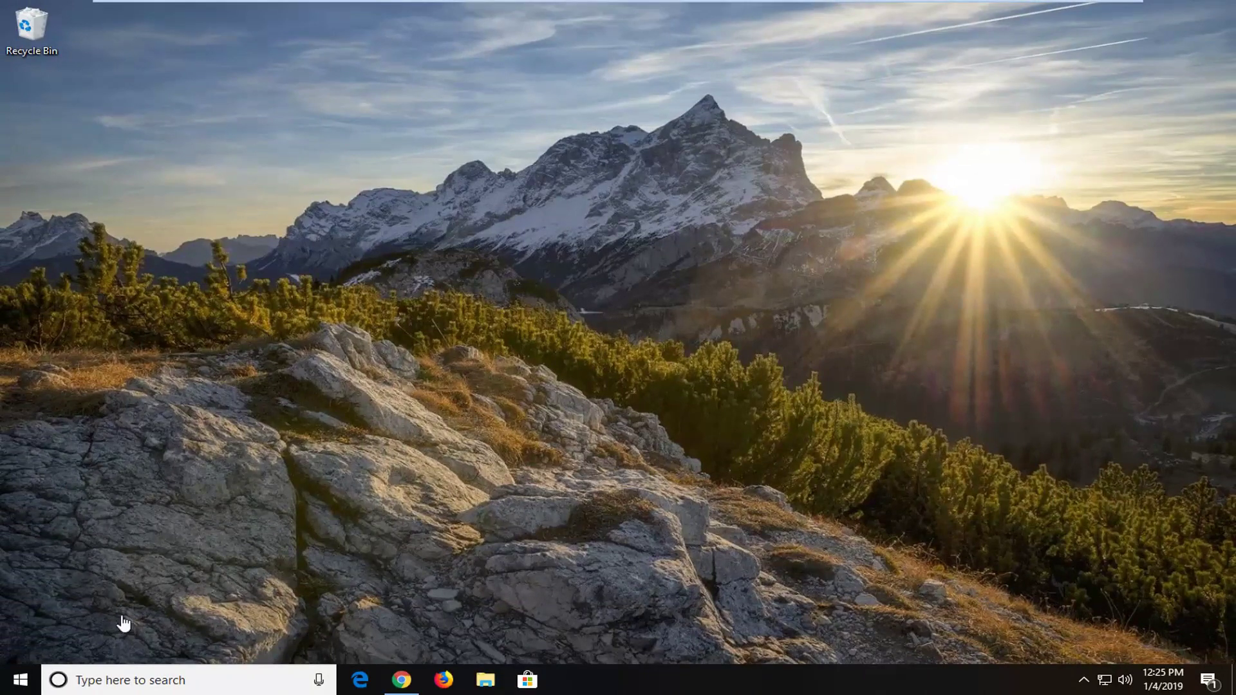
Launch Indexing Options from Start search and centre its dialog on screen
click(14, 683)
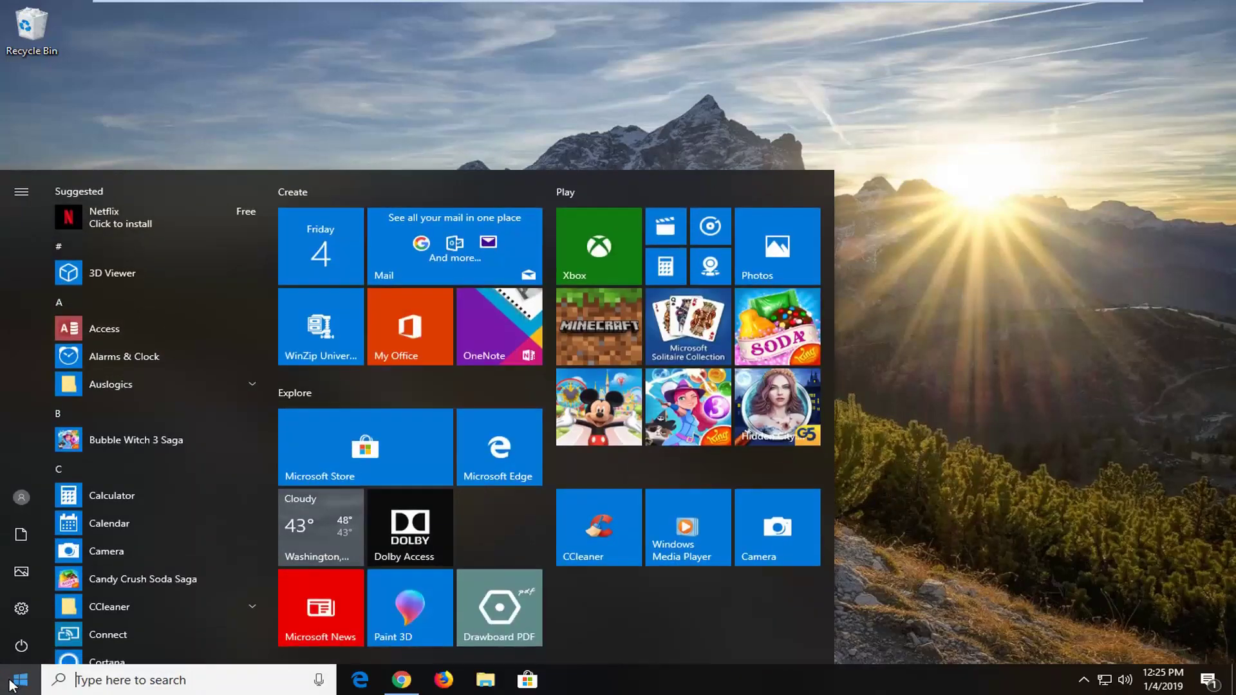
text(indexing opt)
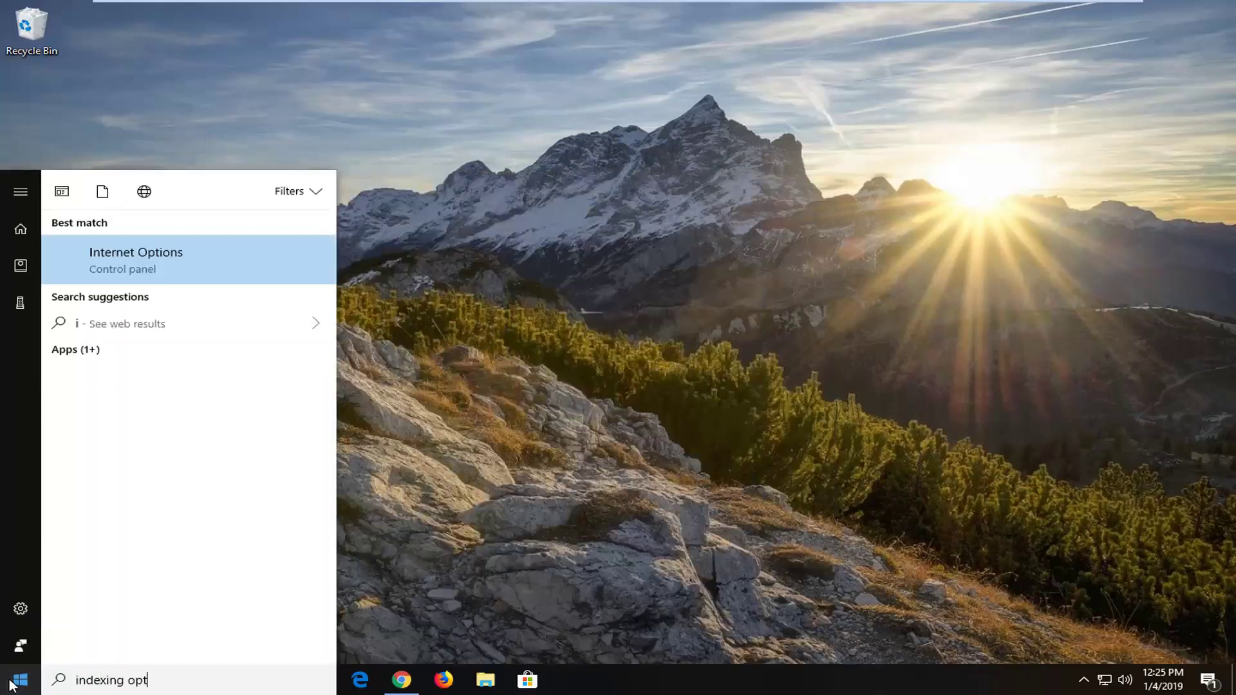
text(ions)
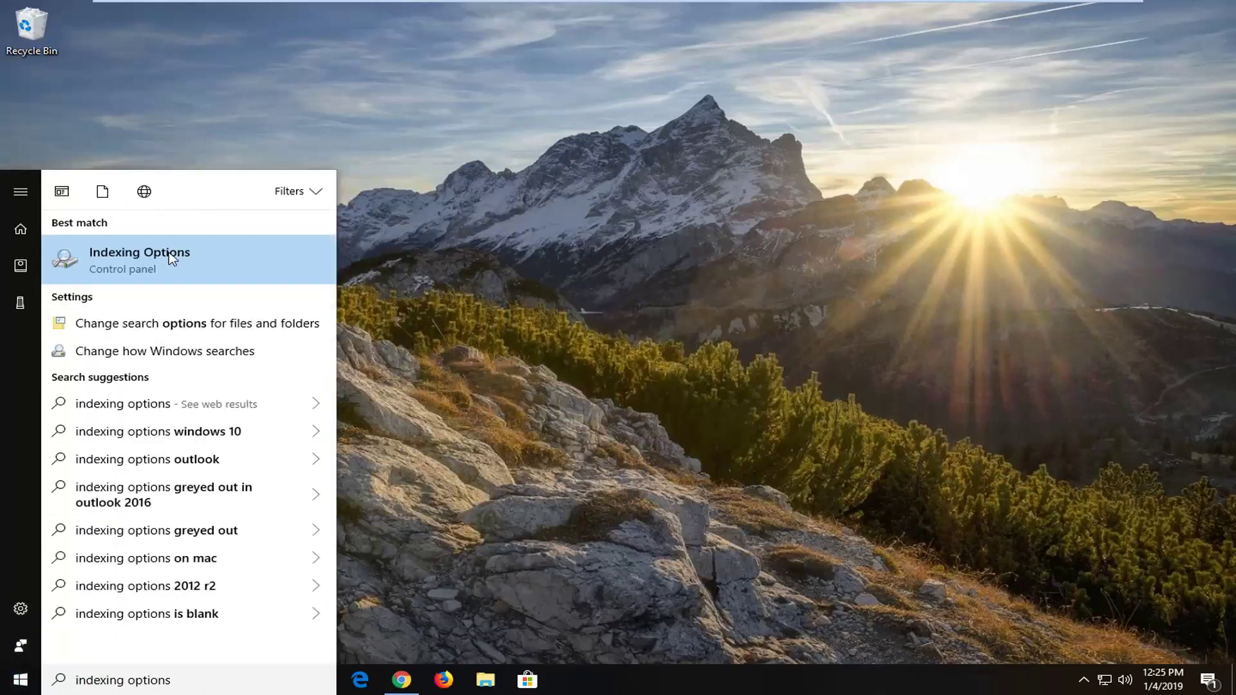
click(175, 253)
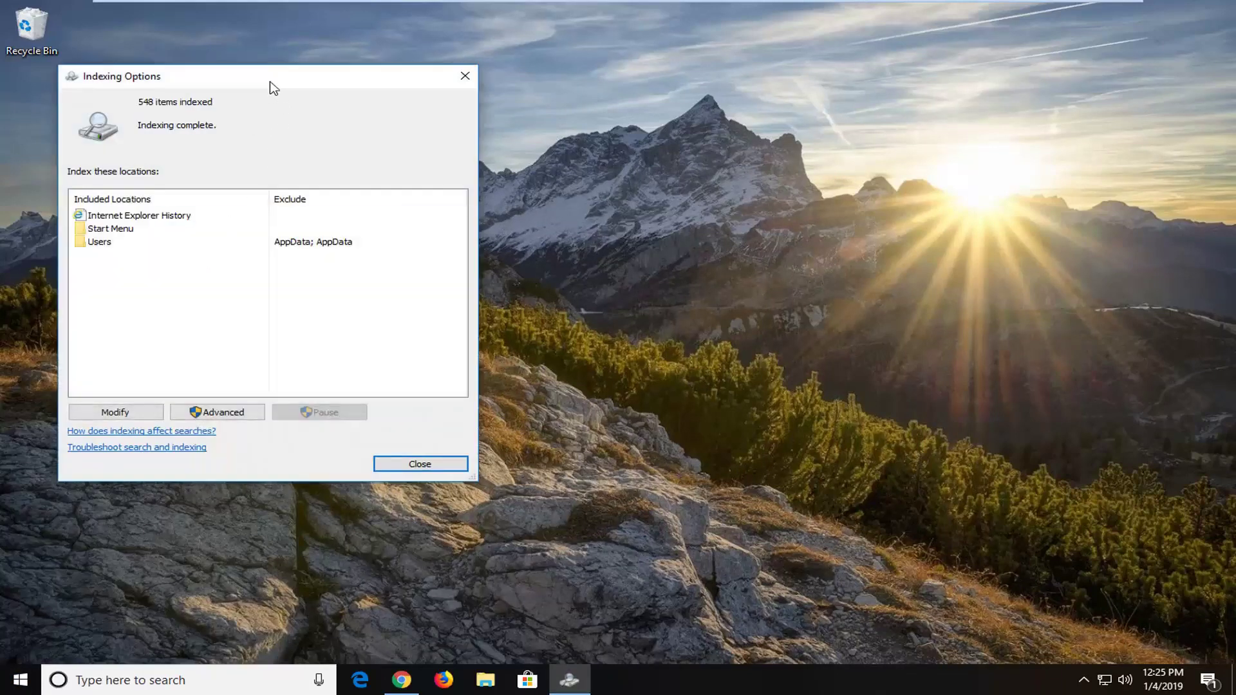
drag(268, 87, 587, 116)
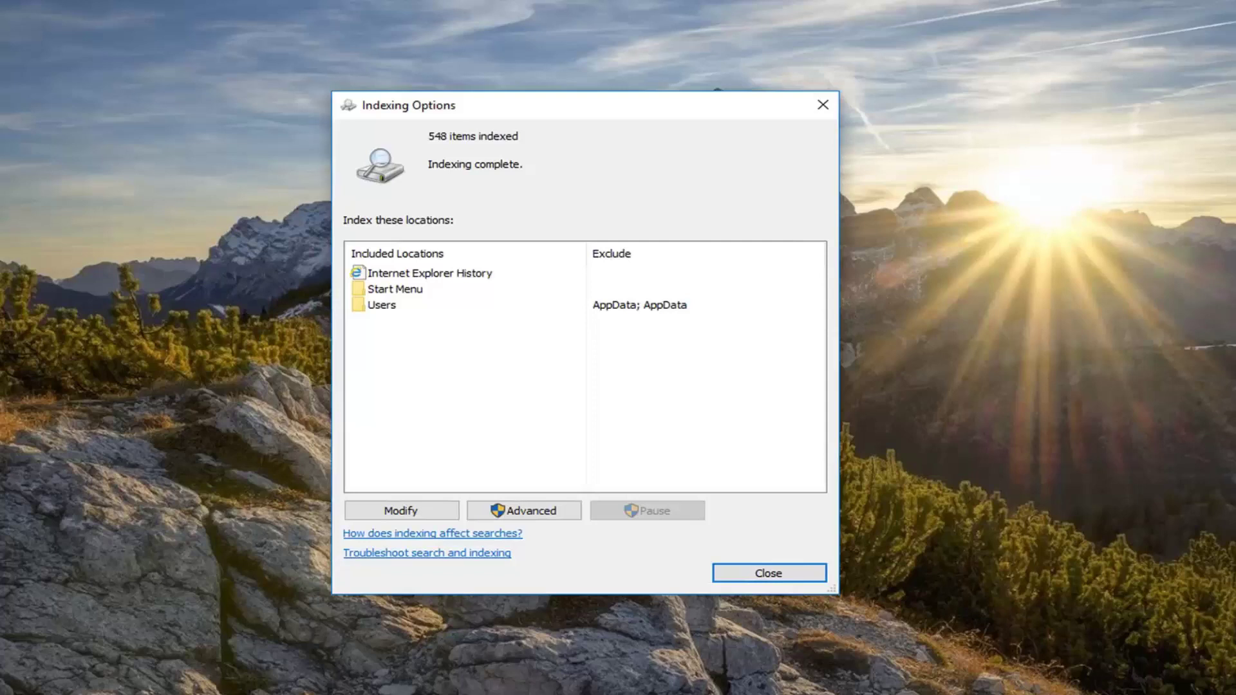
Under Modify, drop Internet Explorer History and index Local Disk (C:) with Start Menu
click(358, 514)
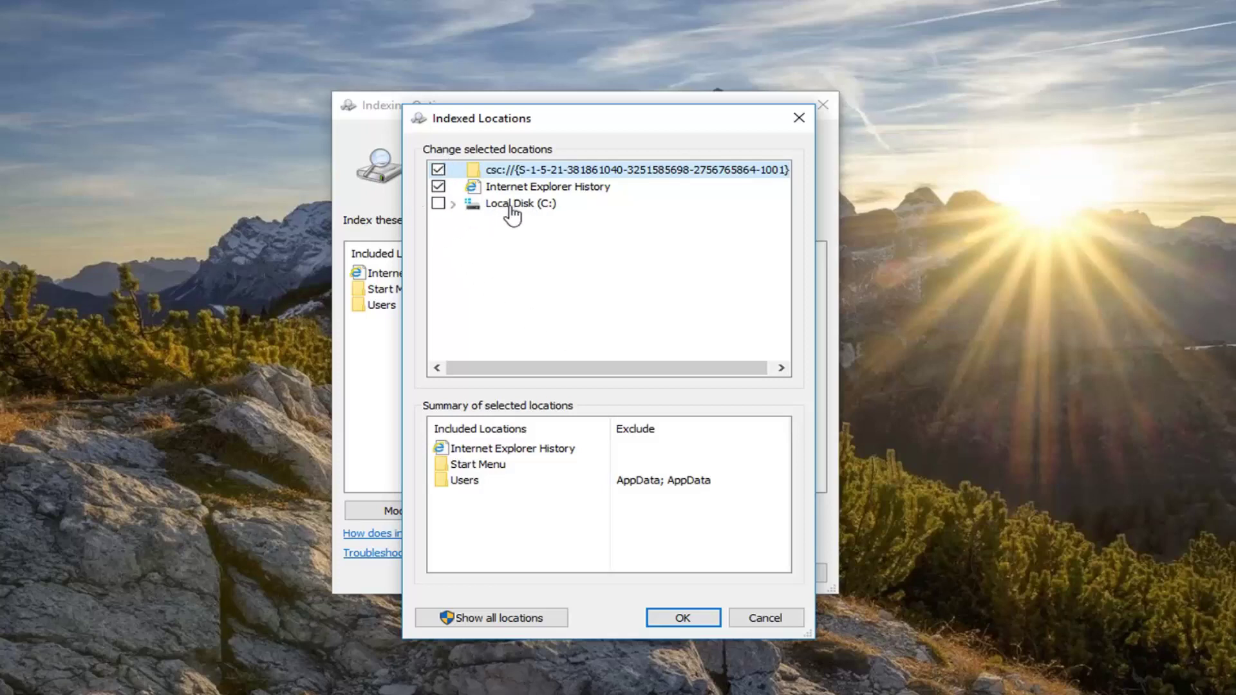
click(437, 187)
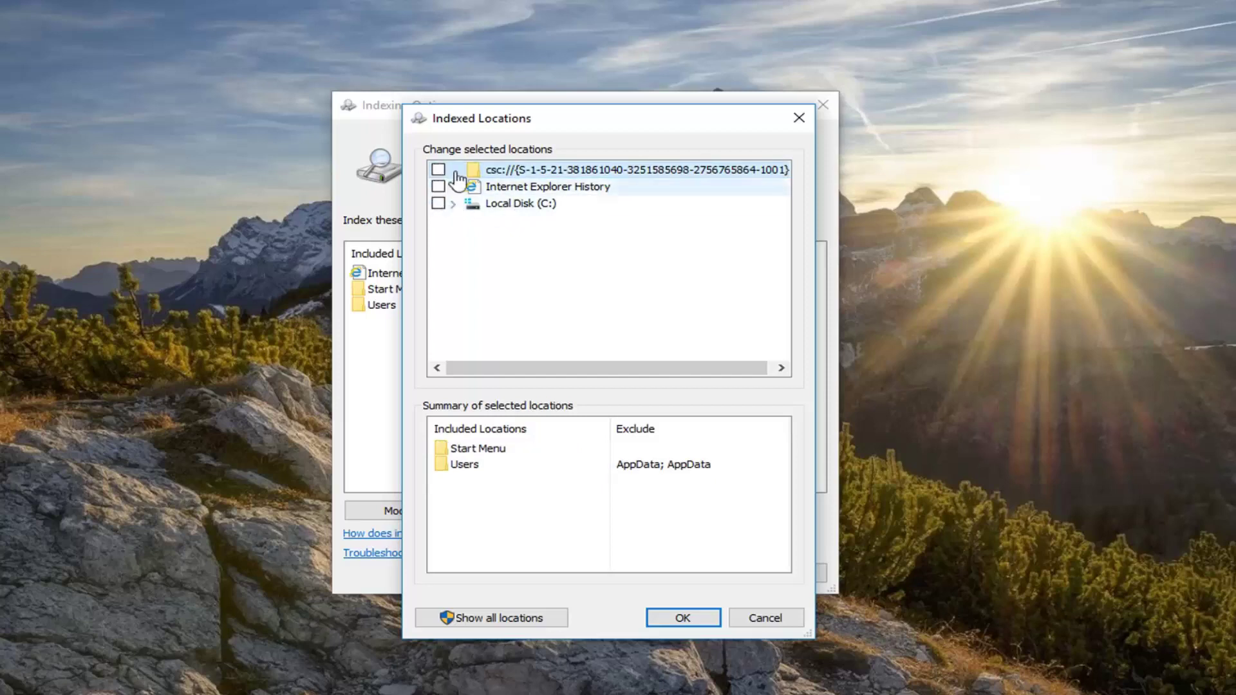
click(439, 204)
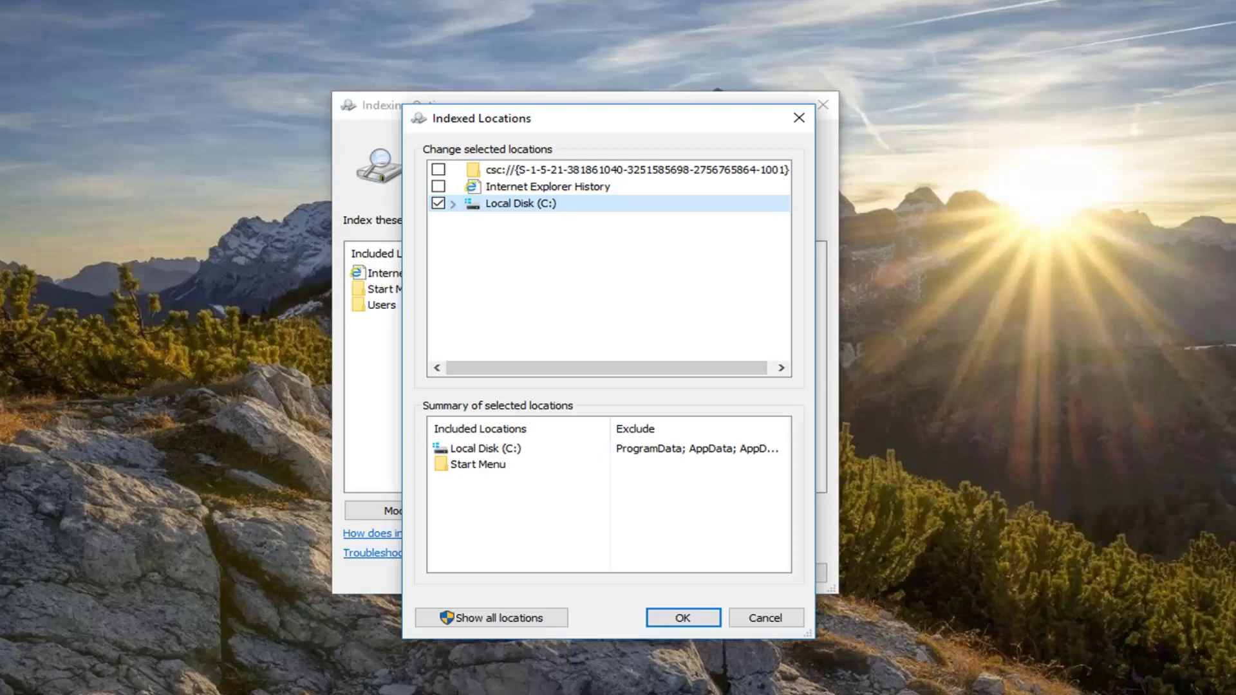
click(680, 618)
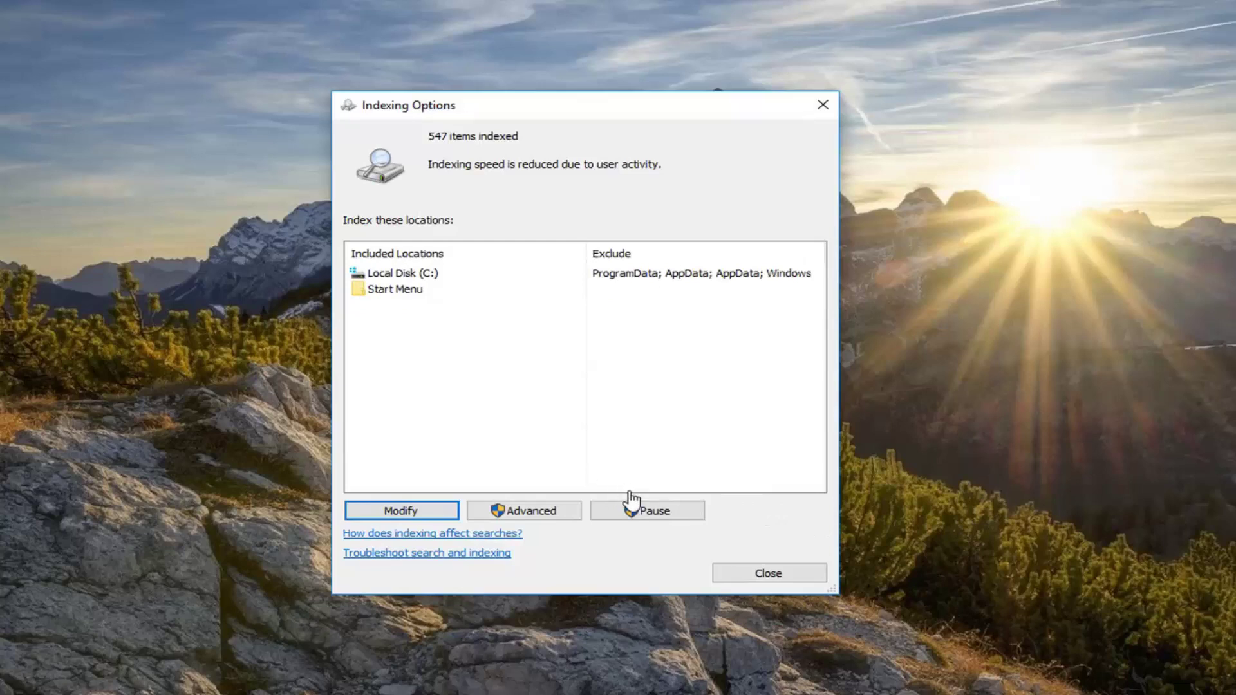
Rebuild the search index from Advanced Options and confirm its deletion
click(536, 517)
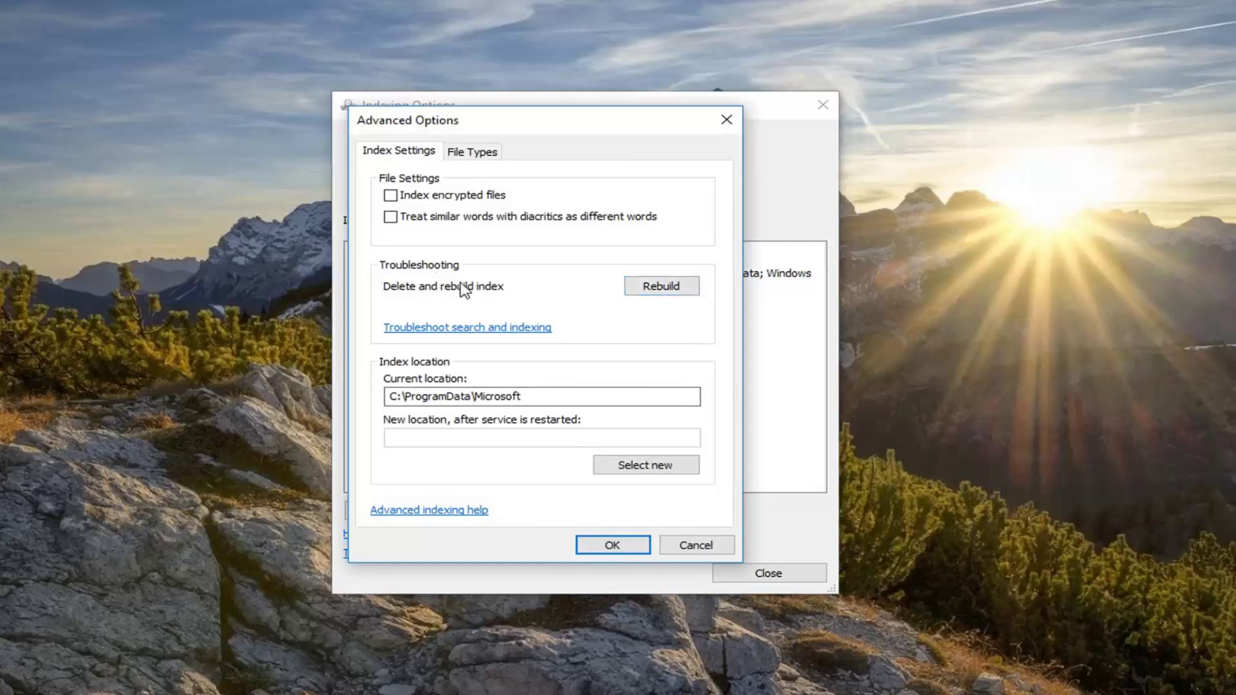
click(654, 289)
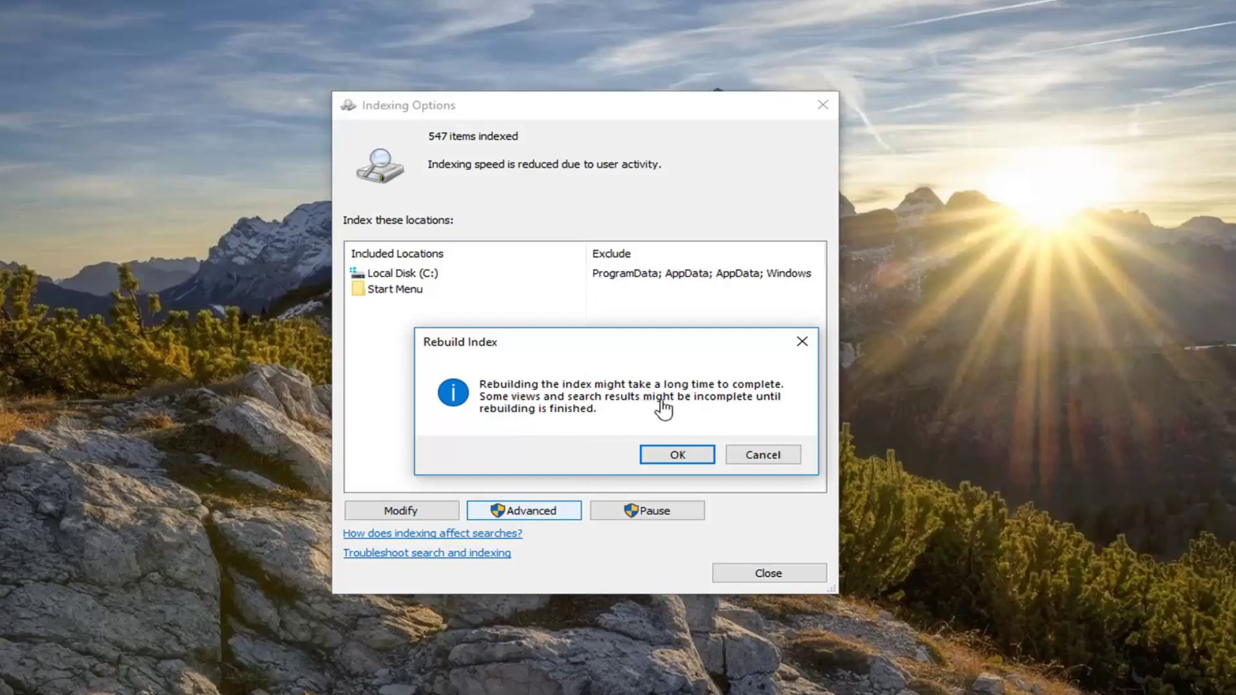
click(682, 458)
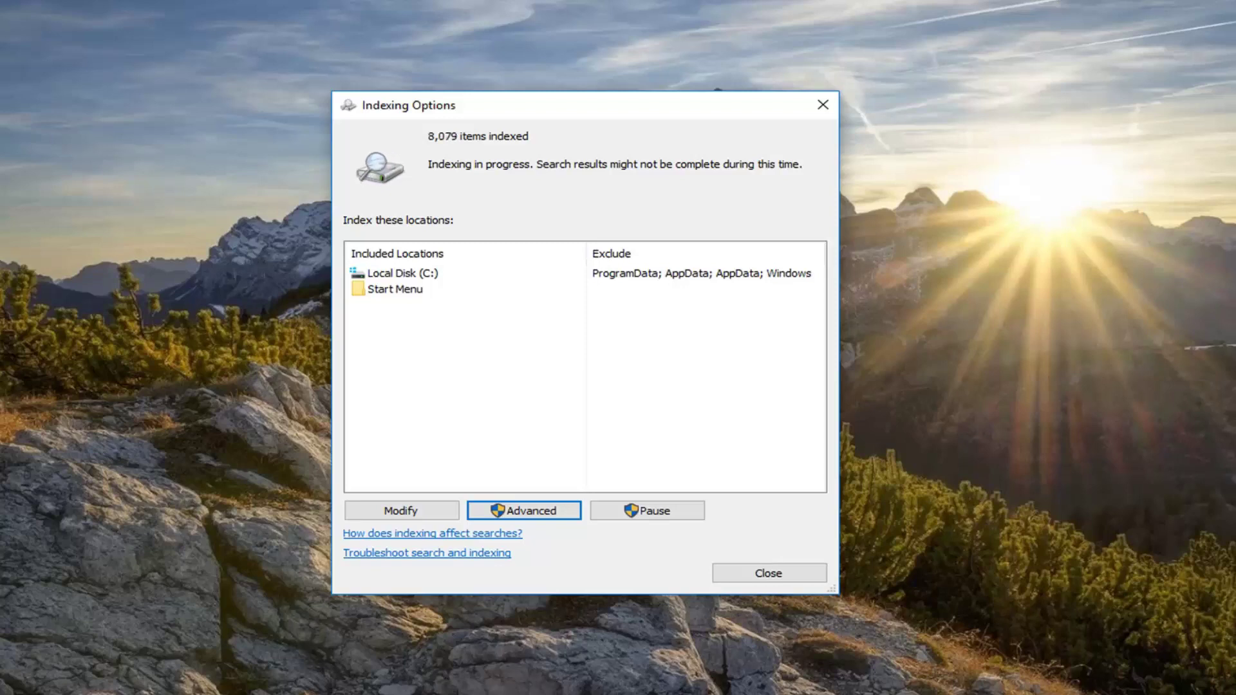
Briefly show Task Manager while waiting for indexing to reach 52,404 items complete
key(ctrl+shift+Escape)
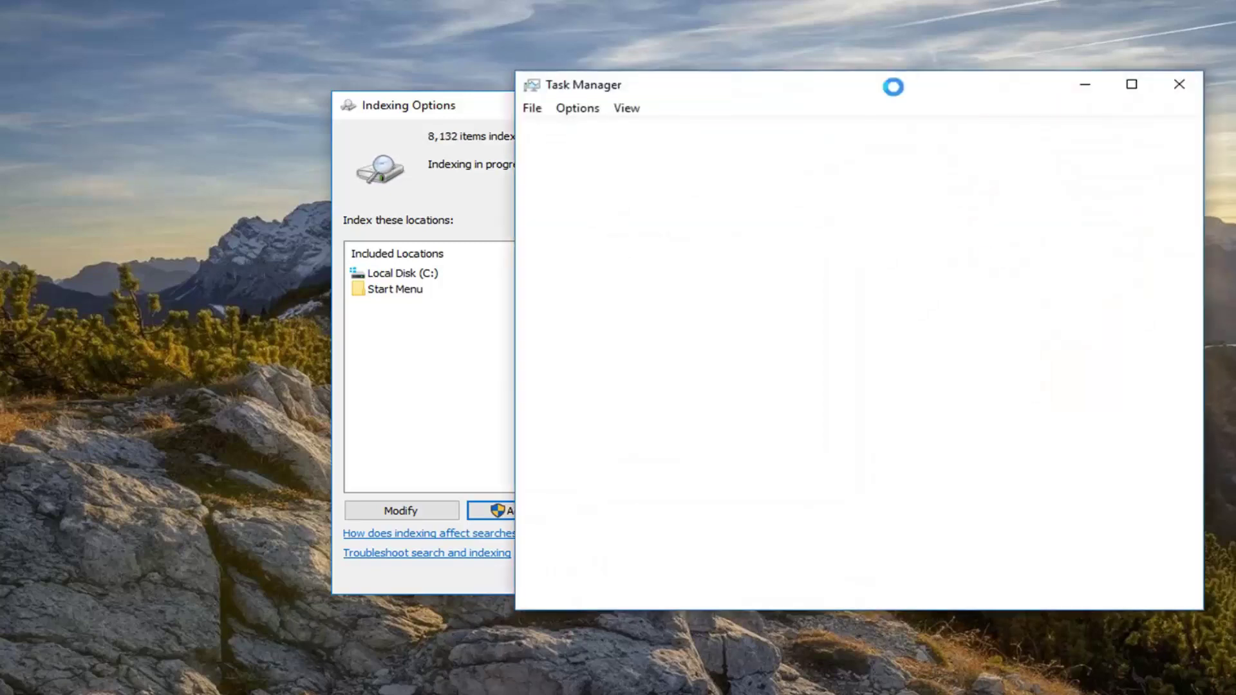
key(alt+F4)
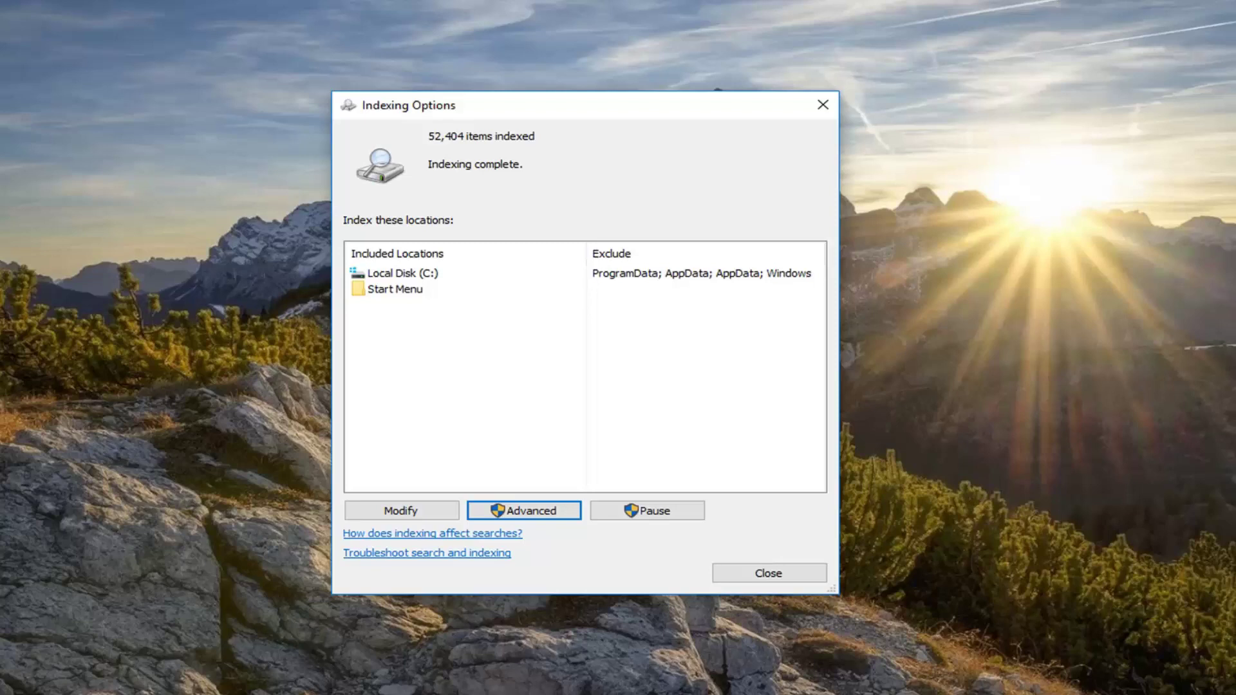
Dismiss Indexing Options now that the rebuilt index is complete
click(745, 581)
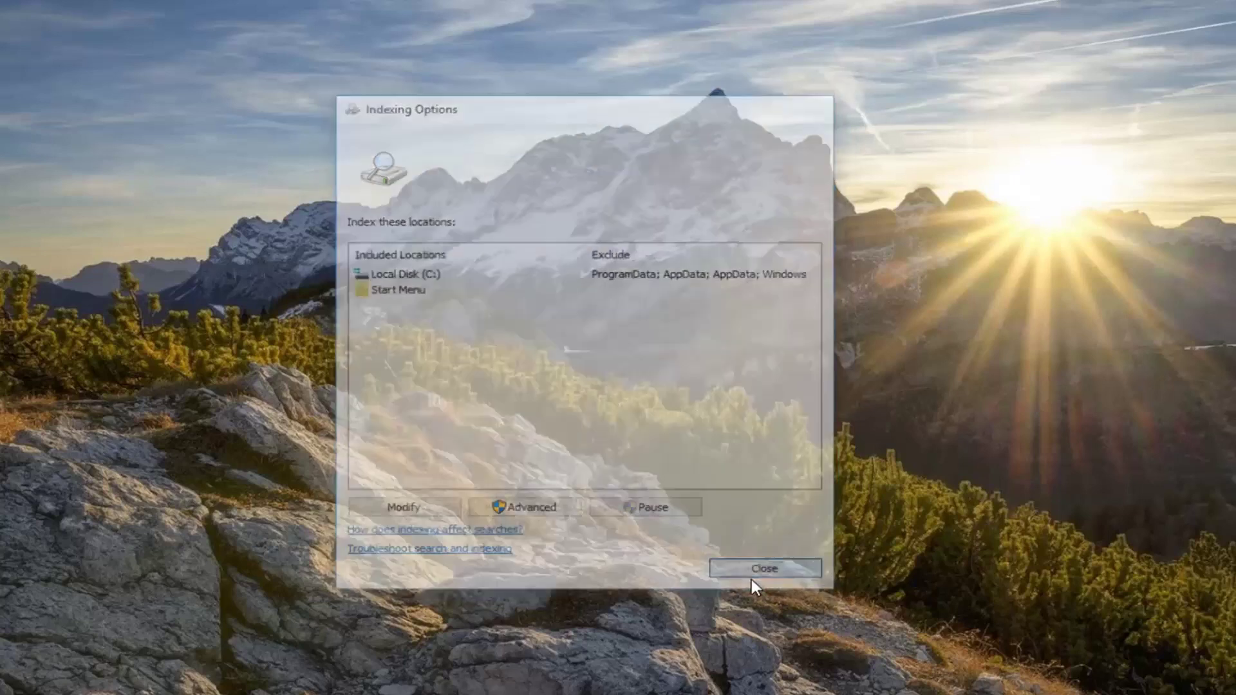